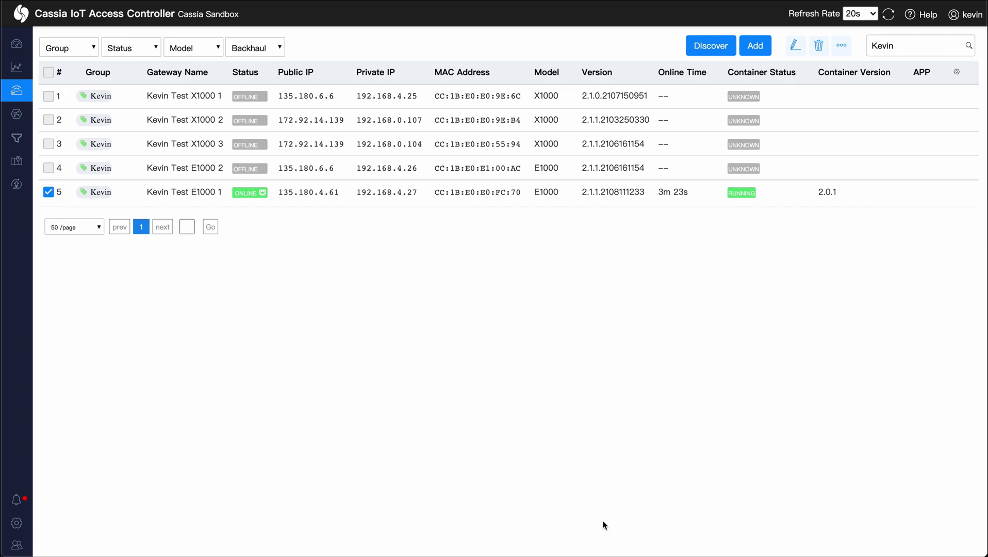
Step: Open the online E1000 gateway's Container details and expand its still-empty APP list
left_click(246, 193)
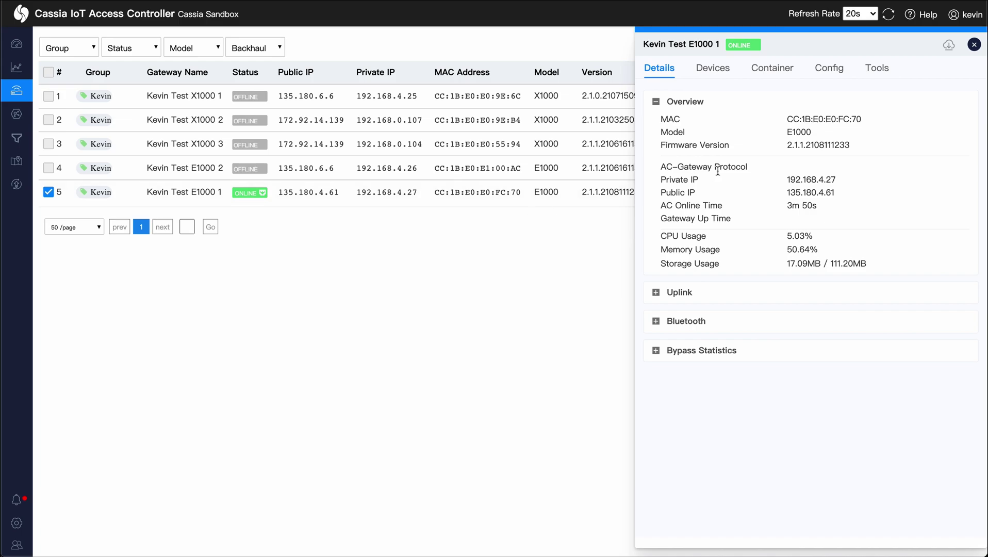
left_click(776, 75)
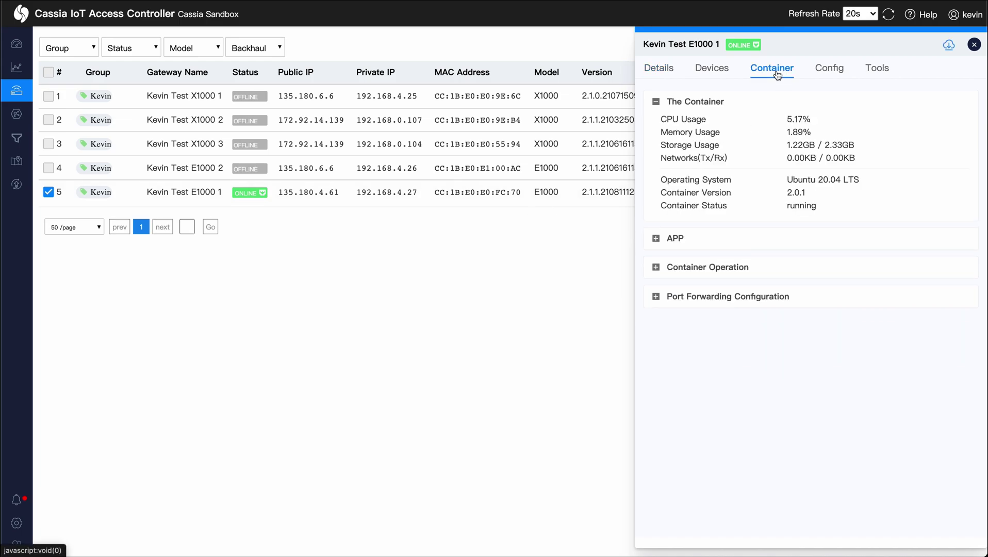
left_click(657, 239)
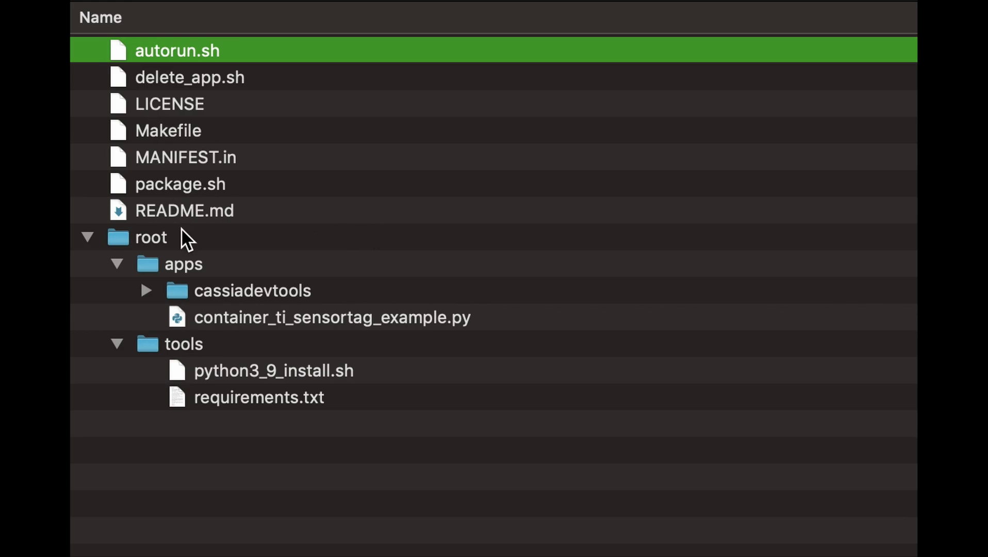
Step: Browse the sample app project in Finder, selecting the root folder and delete_app.sh
left_click(162, 236)
left_click(188, 49)
left_click(188, 75)
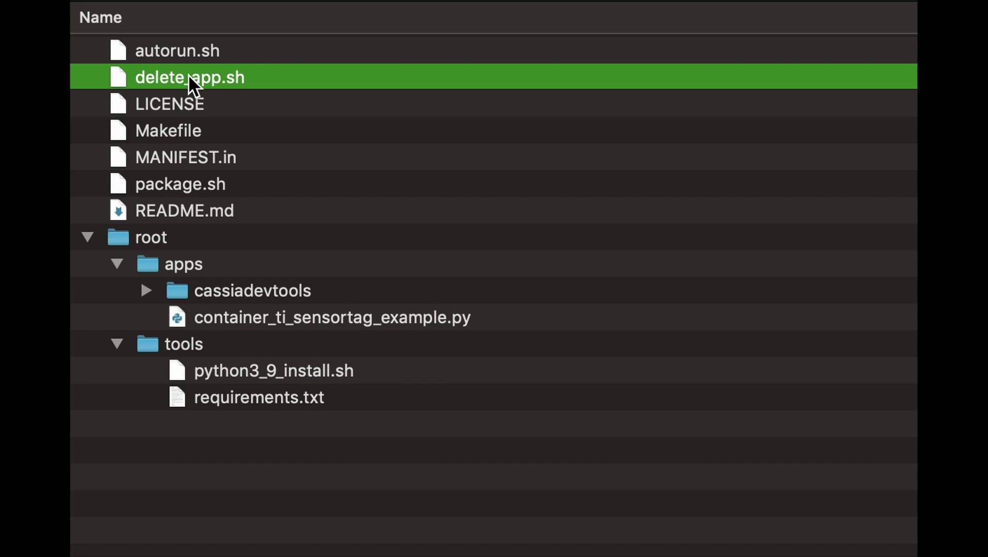
Step: Review the project's package.sh script before returning to the gateway list
left_click(185, 185)
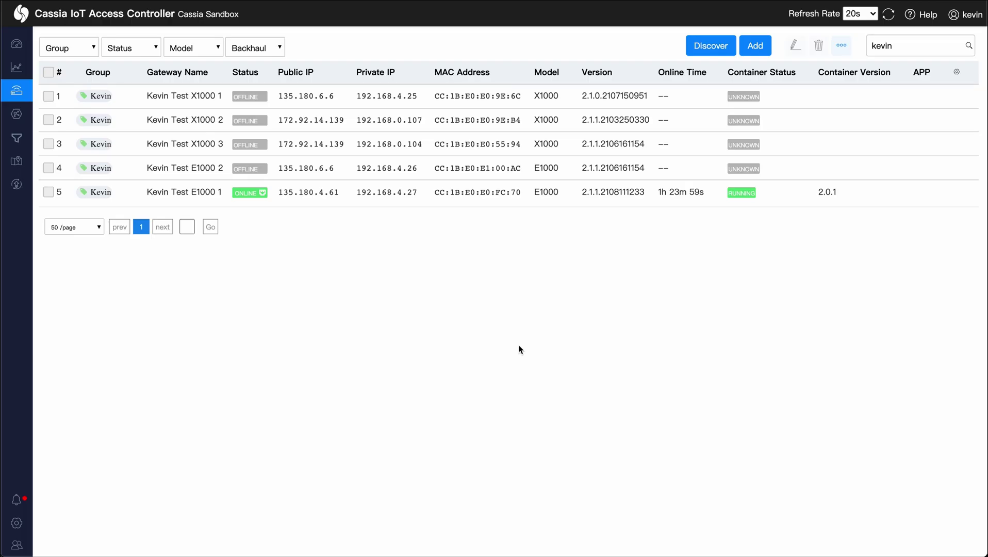
Step: Upload the SamplePython3App 1.0 package (4.43 KB) under Maintenance > APP Update
left_click(20, 189)
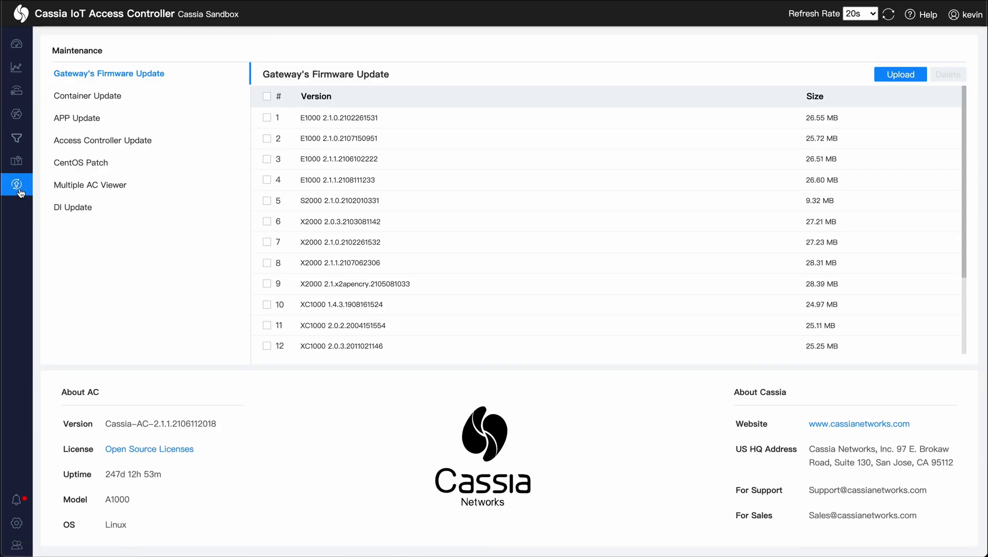
left_click(86, 123)
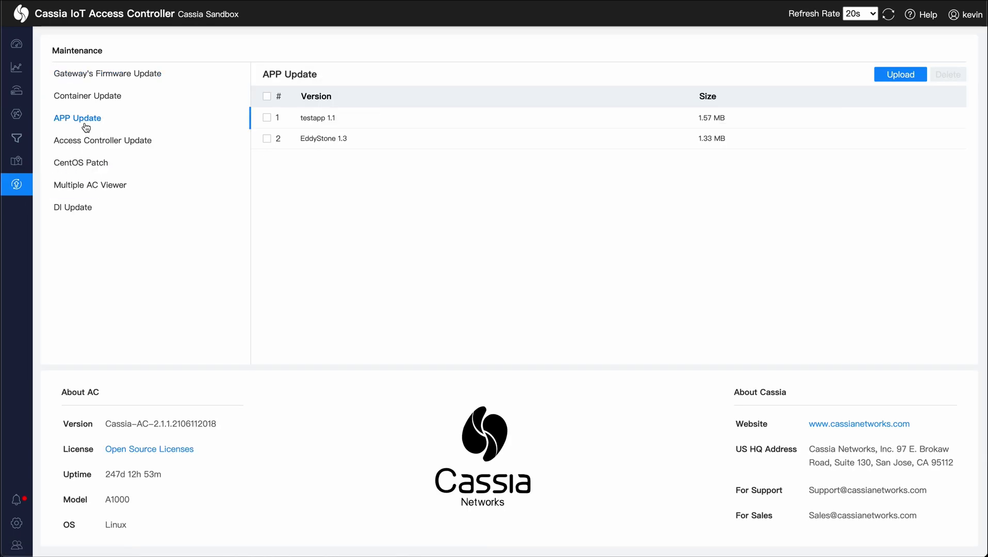
left_click(905, 75)
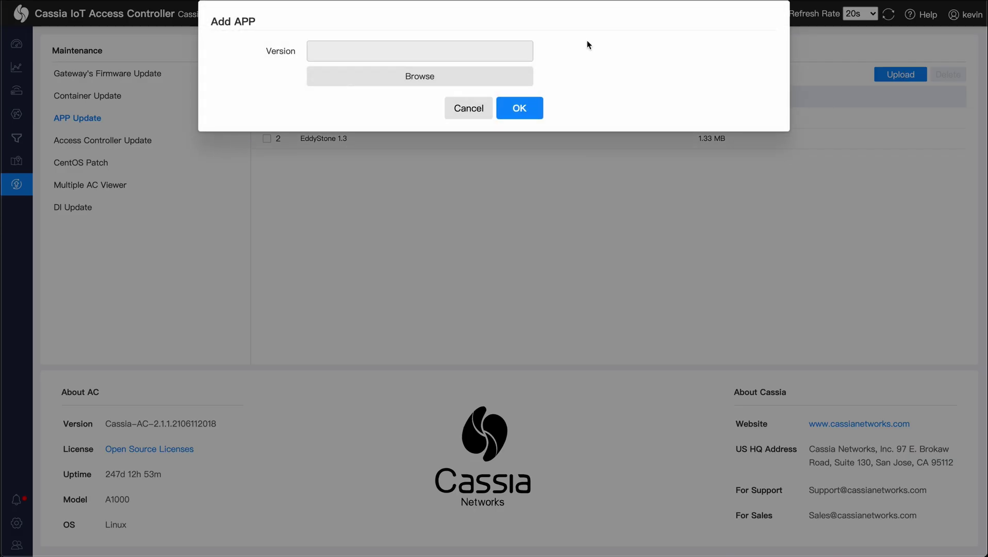
left_click(433, 86)
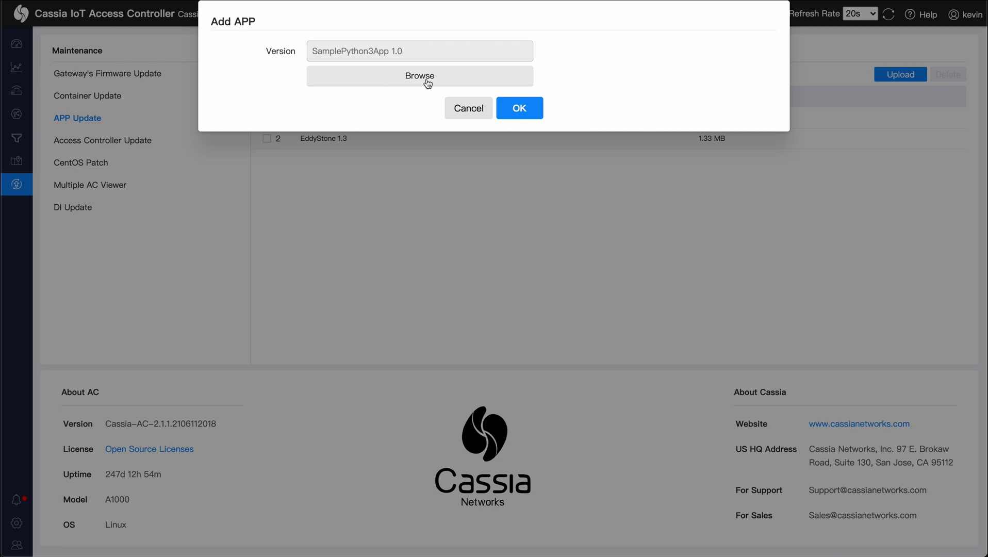
left_click(521, 110)
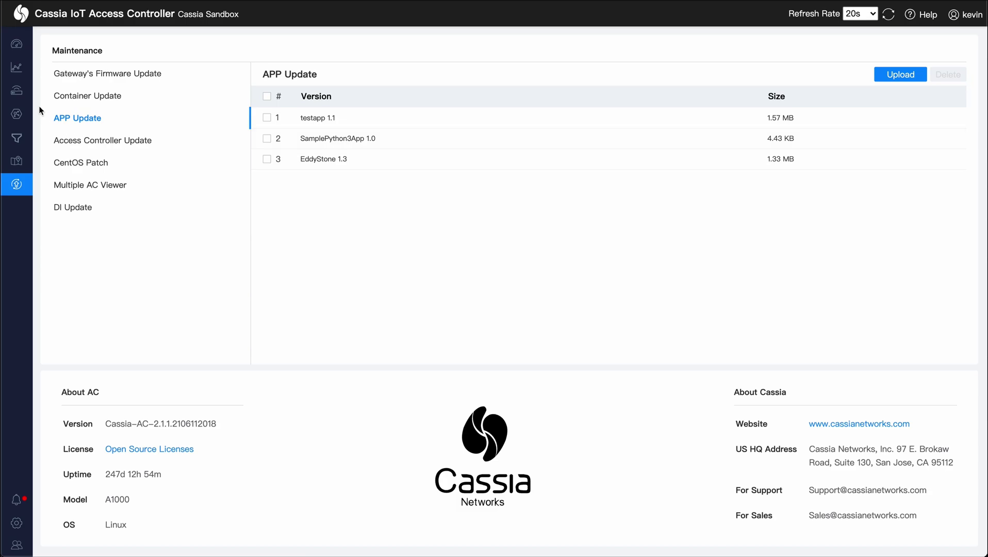
Step: Select the online E1000 gateway and choose SamplePython3App 1.0 to install on it
left_click(17, 96)
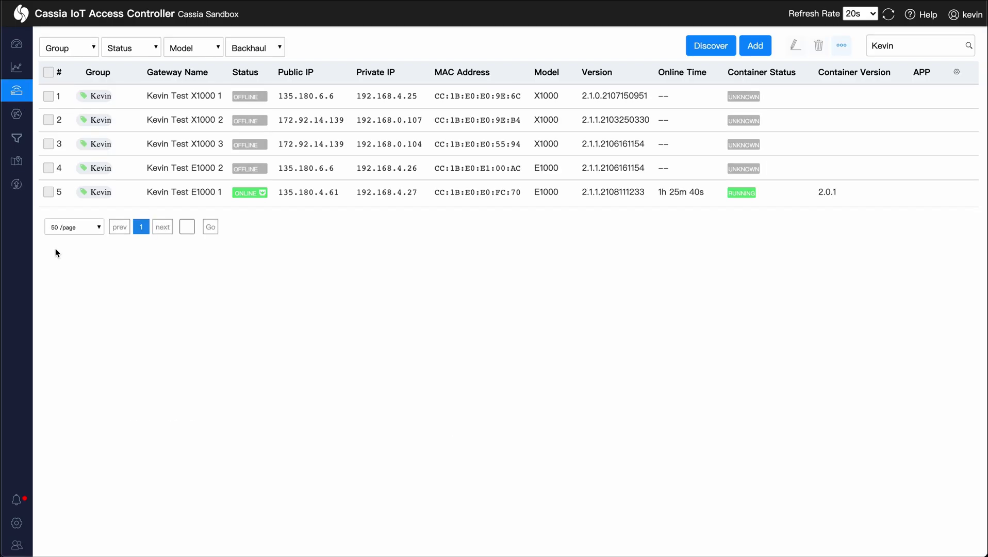
left_click(49, 193)
left_click(842, 47)
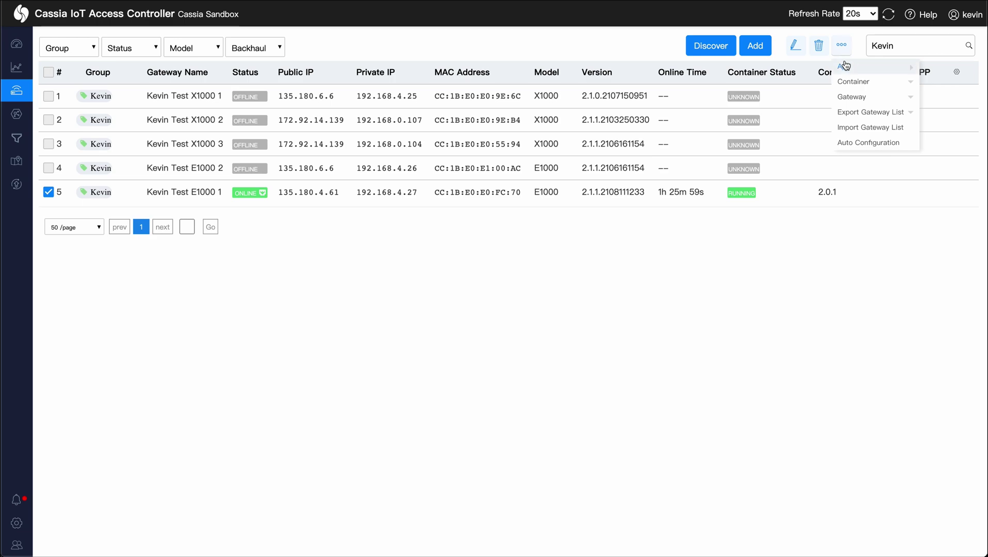
mouse_move(847, 69)
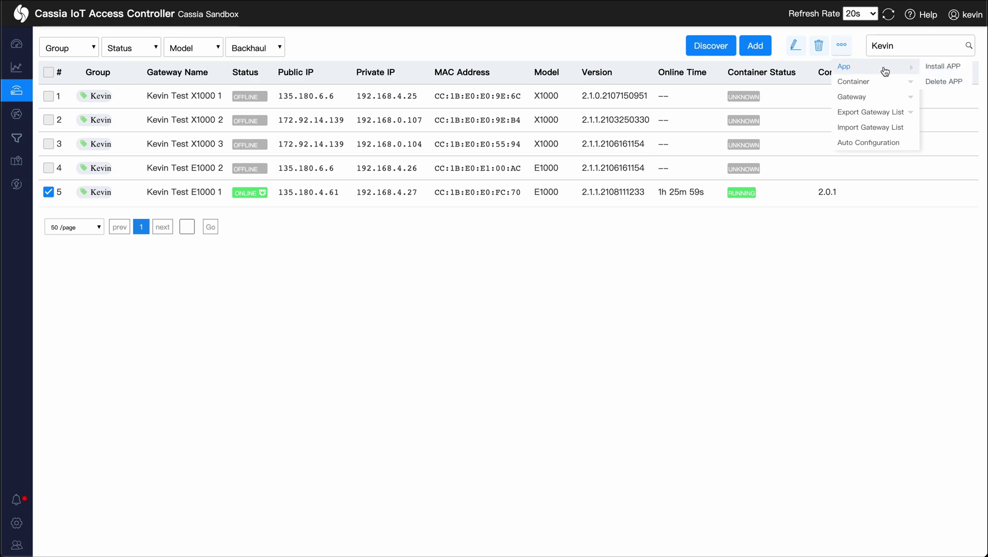
left_click(930, 65)
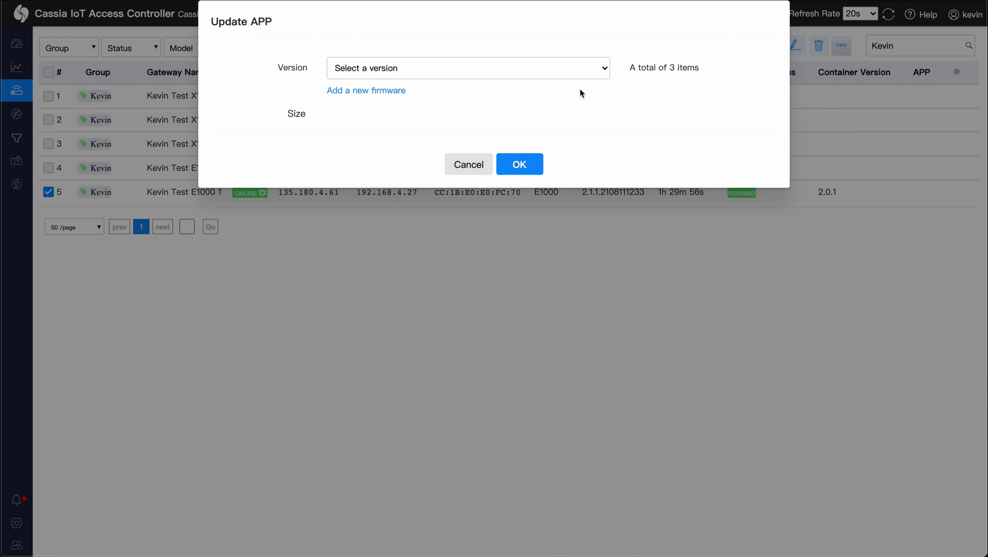
left_click(551, 70)
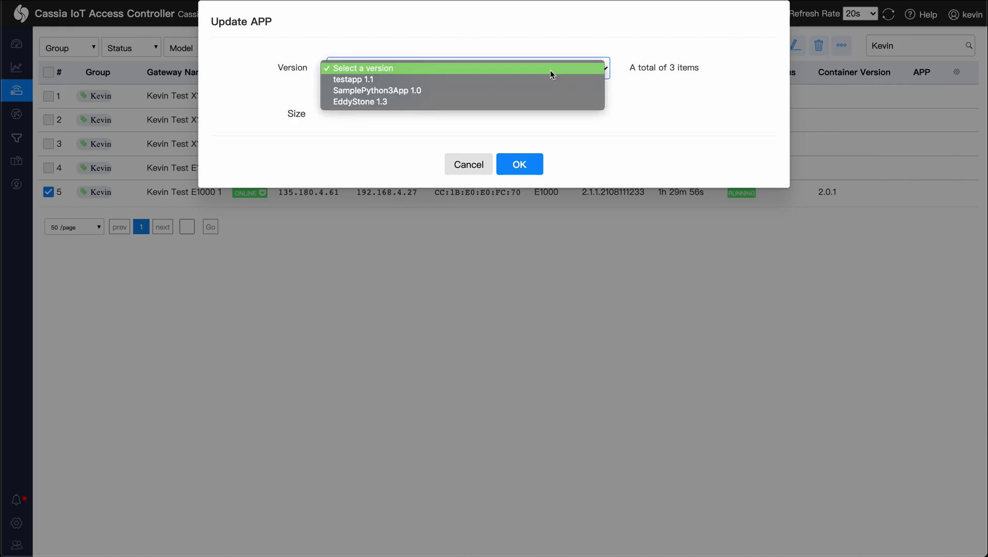
left_click(475, 92)
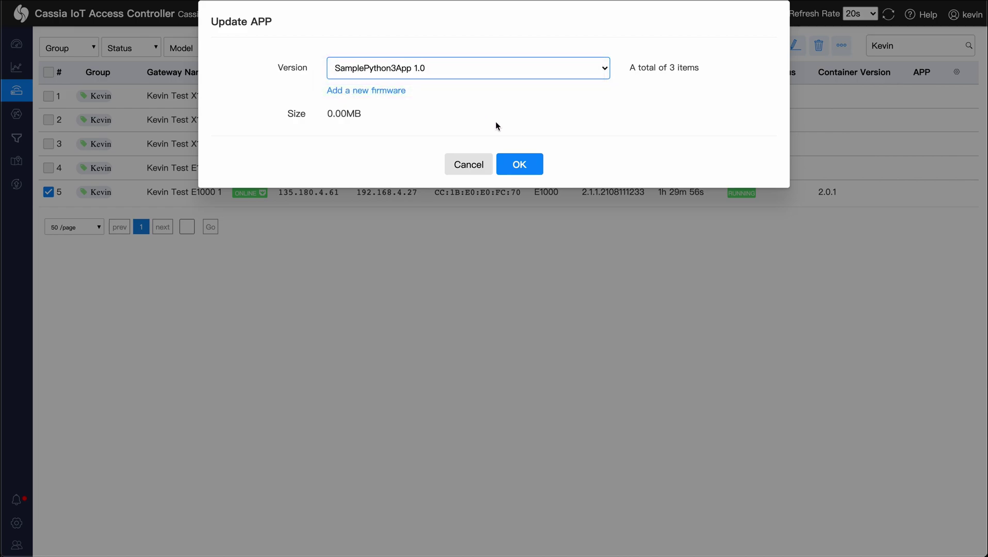
left_click(523, 163)
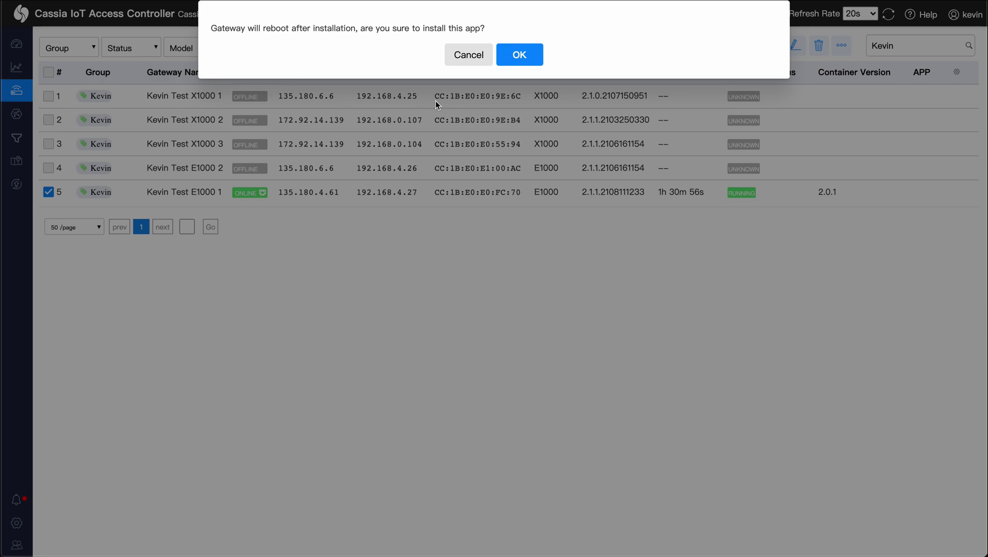
Step: Accept the reboot warning and check the E1000 container APP list shows SamplePython3App 1.0
left_click(513, 58)
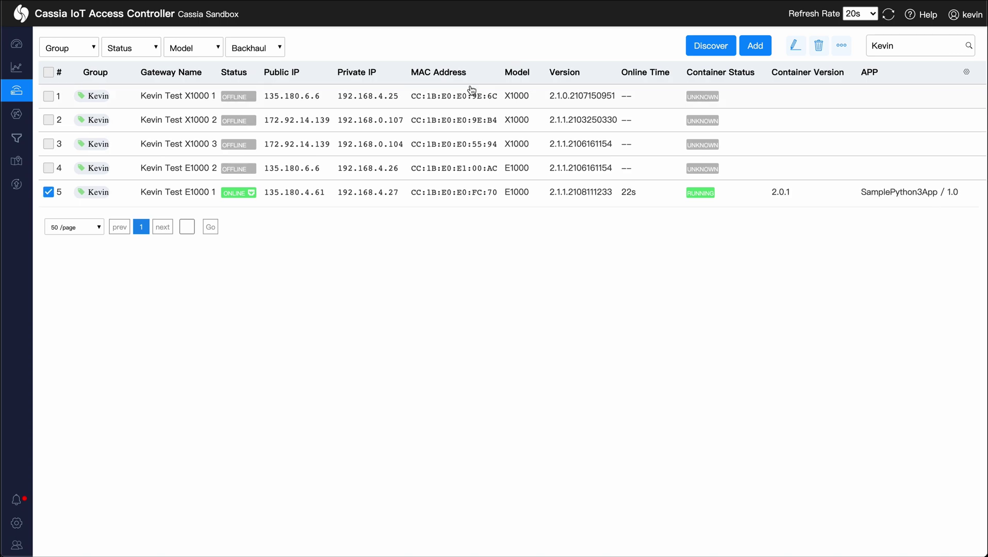
left_click(428, 195)
left_click(773, 69)
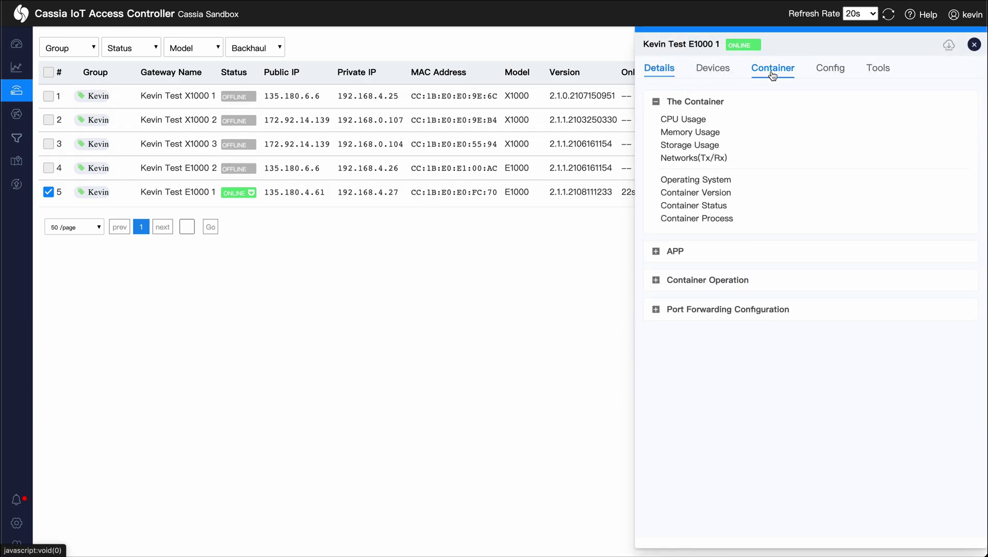
left_click(659, 255)
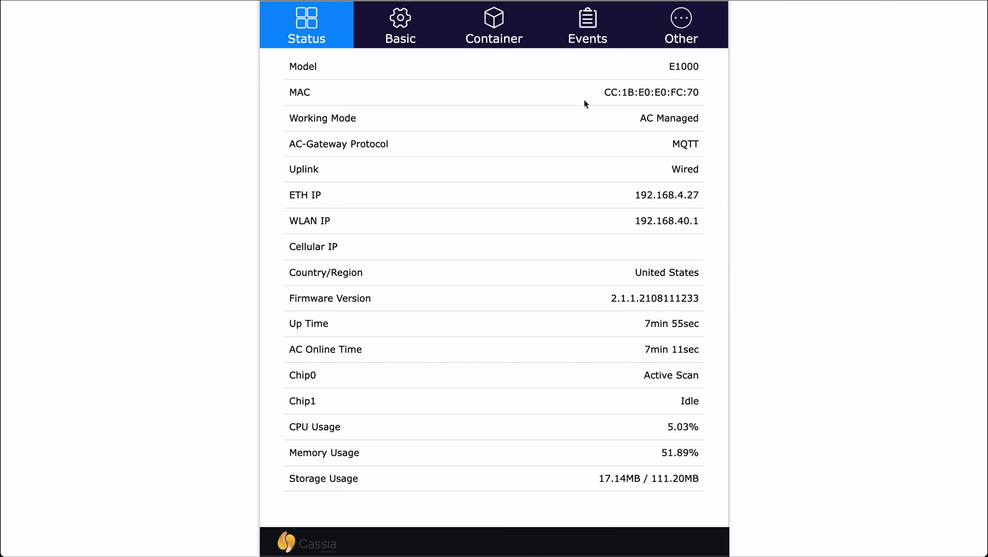
Step: Install SamplePython3App.1.0.tar.gz from the gateway's Container page, accept the reboot, and reload
left_click(497, 30)
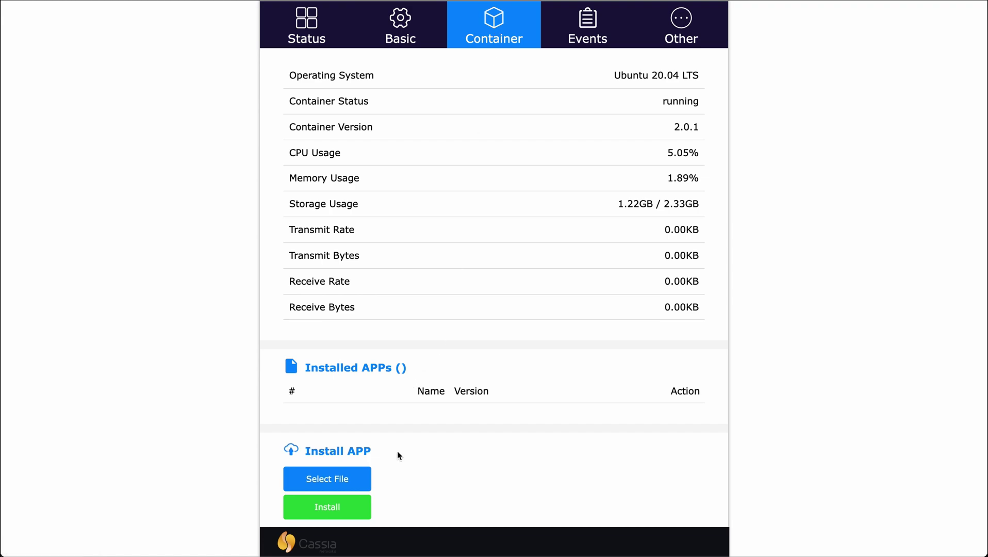
left_click(338, 479)
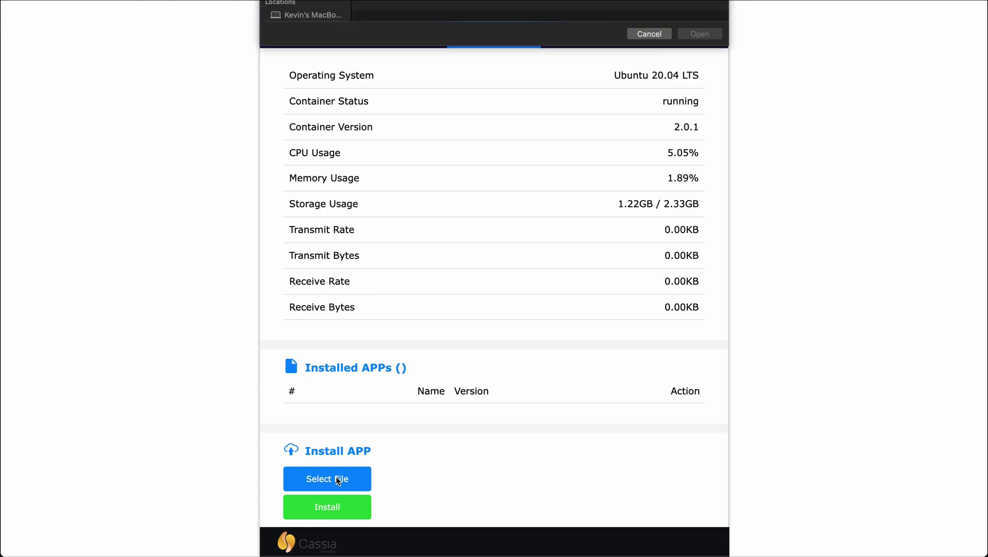
key("Return")
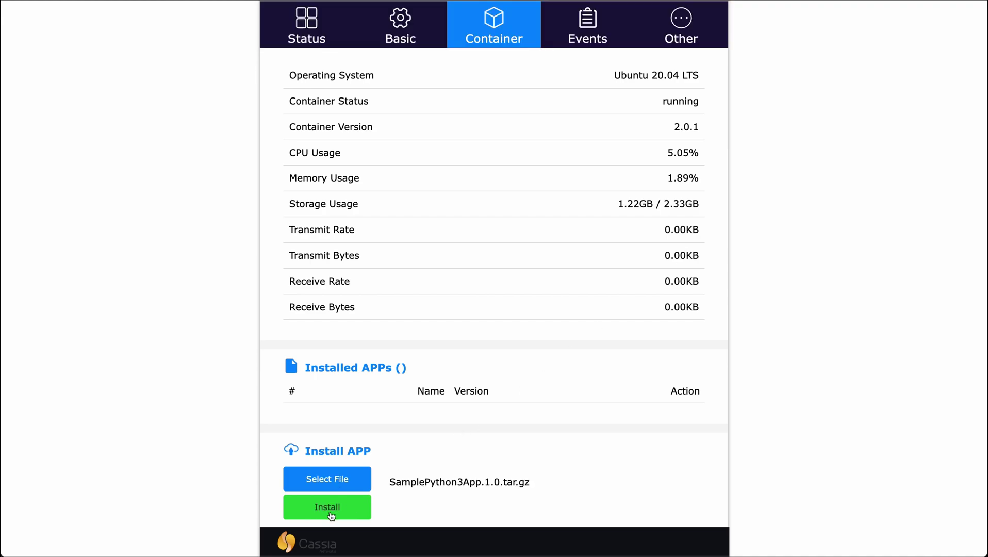
left_click(331, 516)
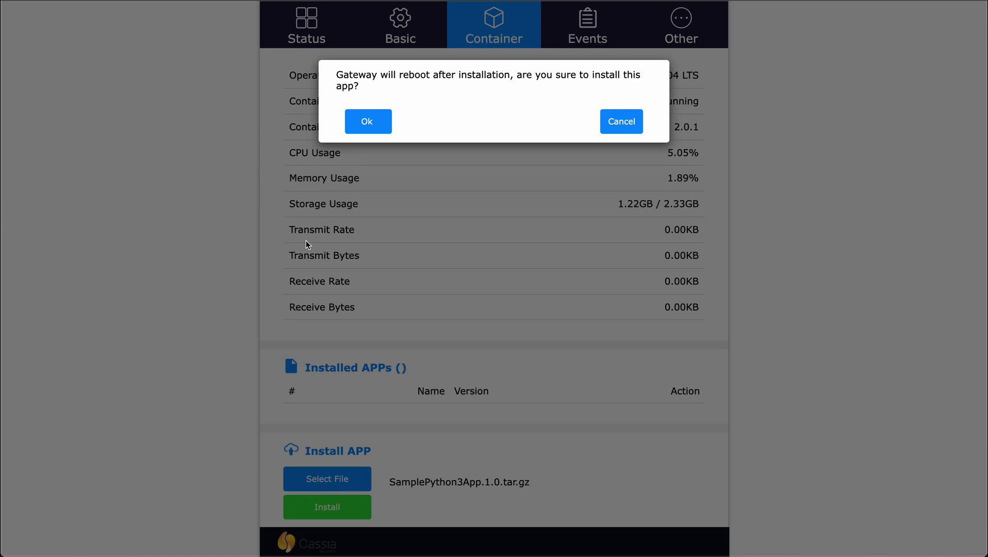
left_click(373, 121)
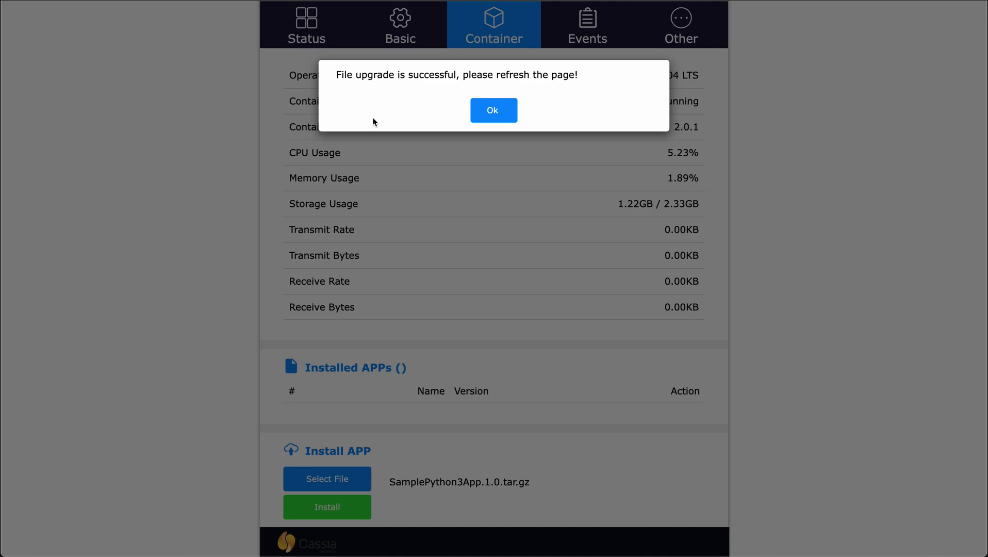
left_click(487, 108)
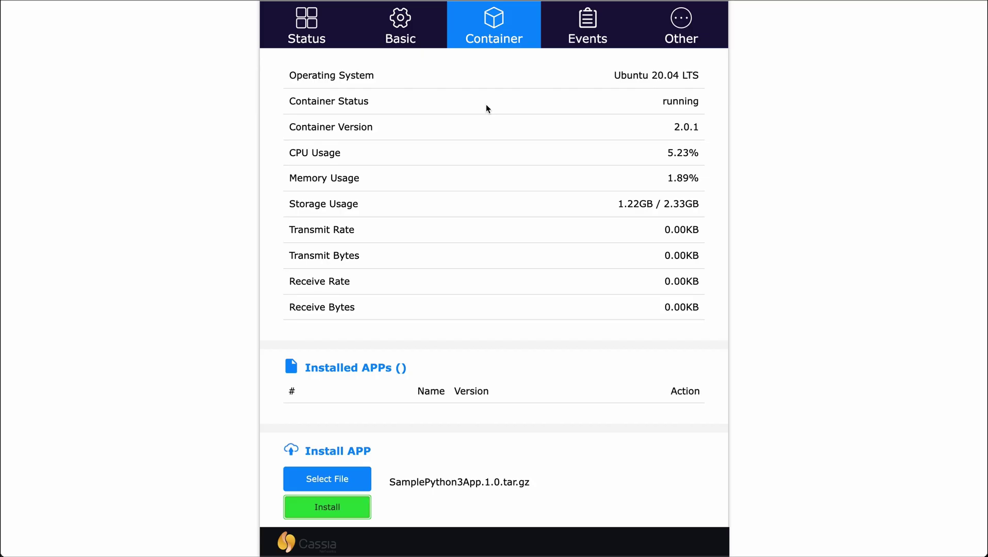
key("super+r")
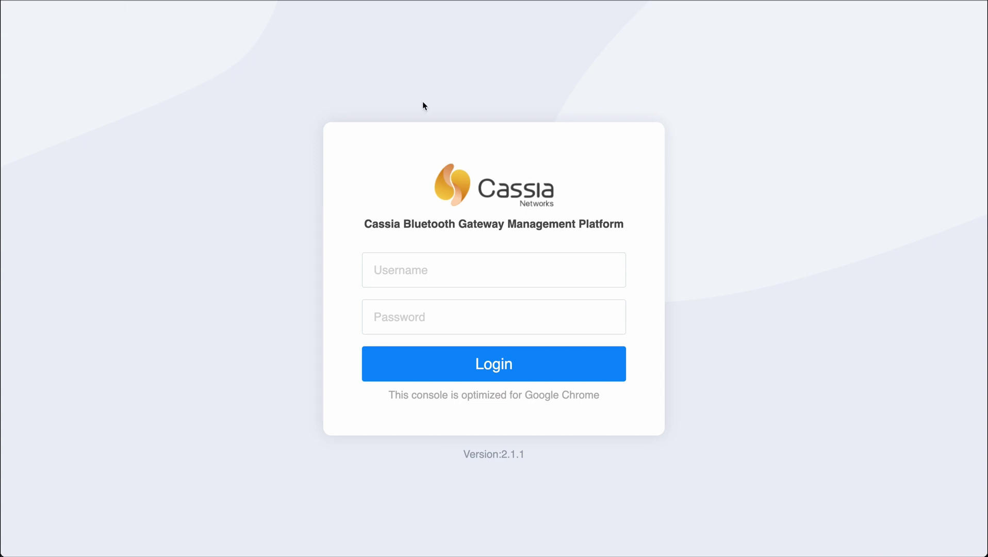
Step: Log back in with the gateway's username and password and open the Container page
type("admin")
key("Tab")
type("admin")
type("123")
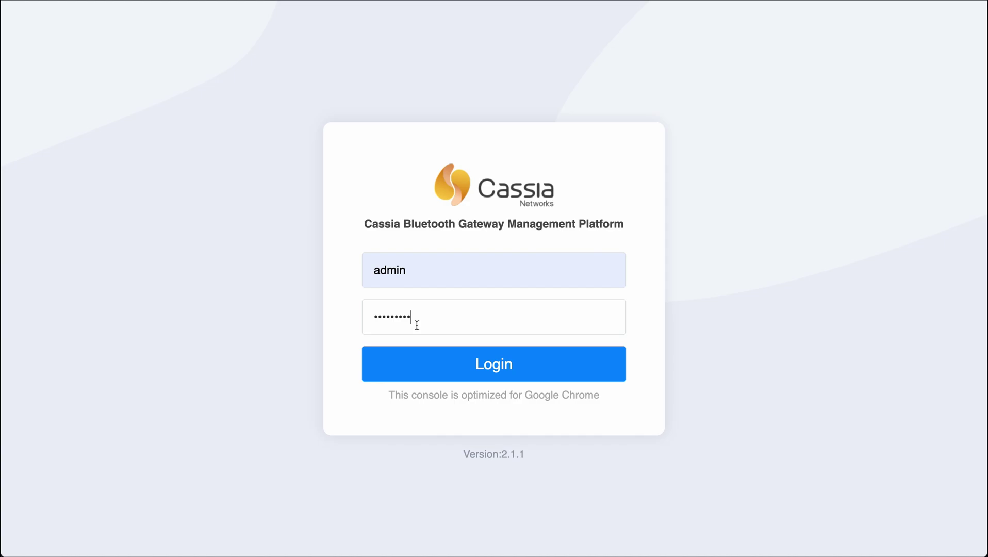
left_click(505, 367)
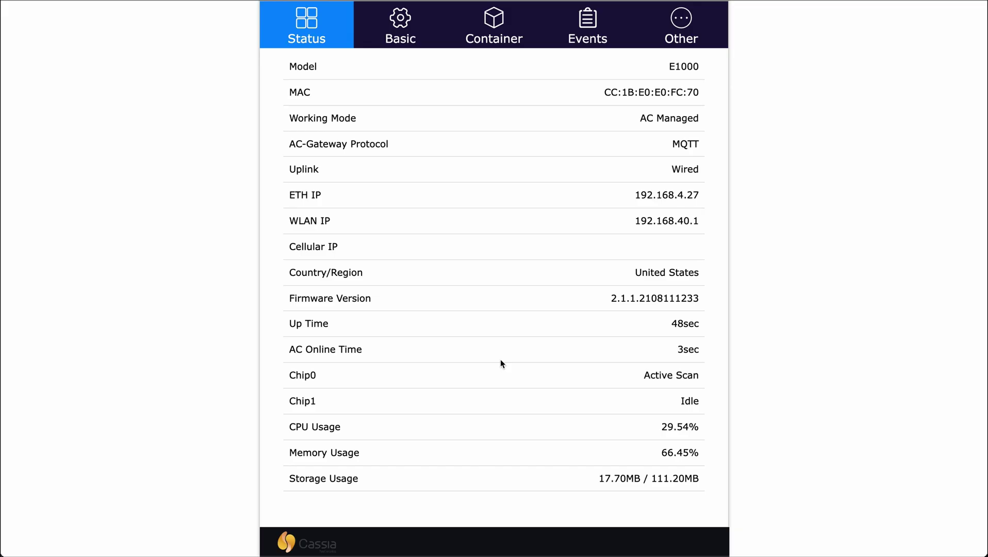
left_click(501, 36)
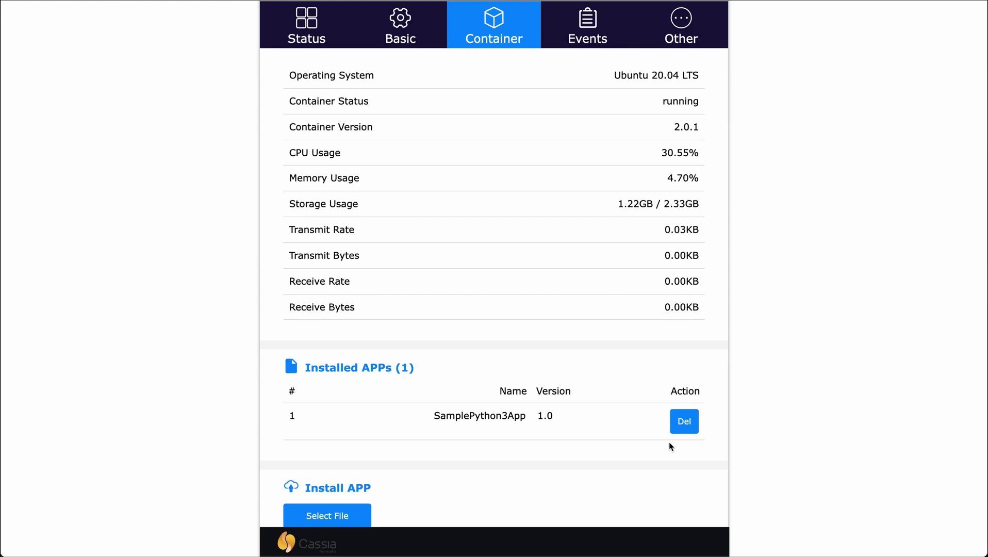
Step: Scroll to Programs in operation to find SamplePython3App.sh running as PID 110
scroll(670, 445, "down", 4)
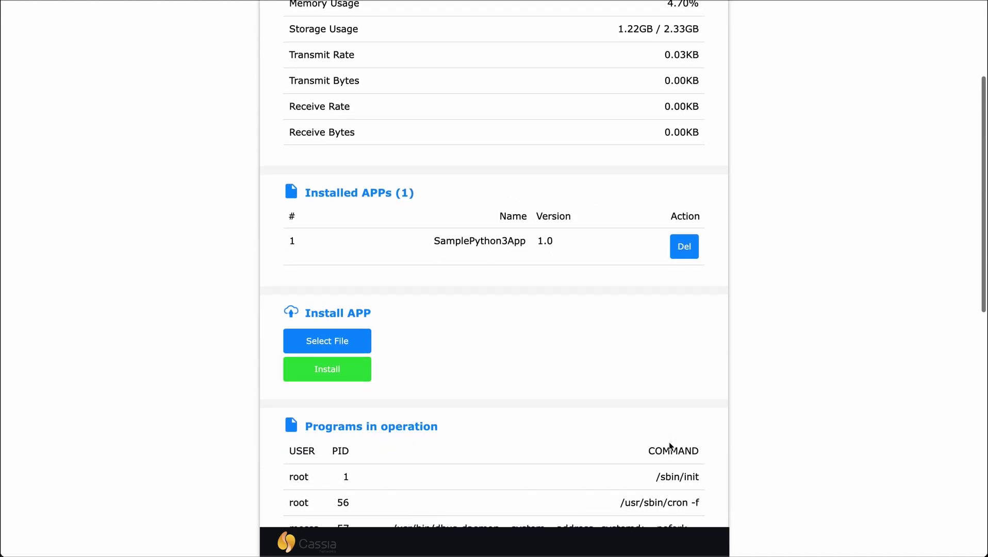
scroll(669, 446, "down", 4)
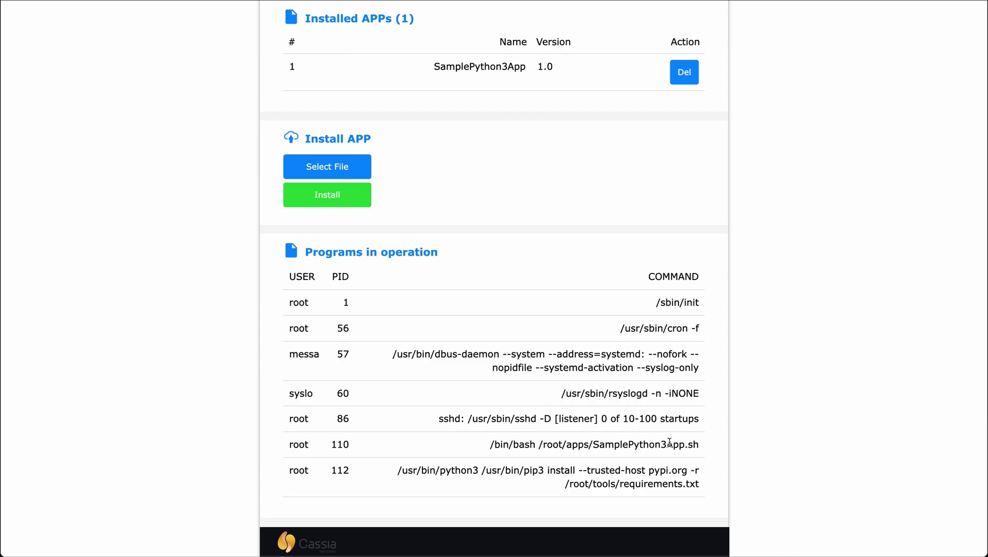
scroll(669, 443, "down", 1)
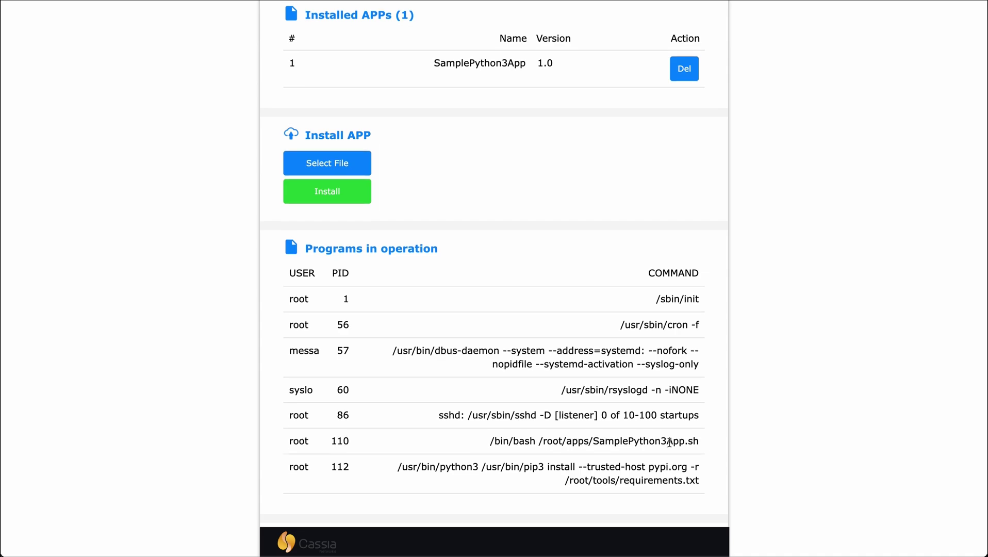